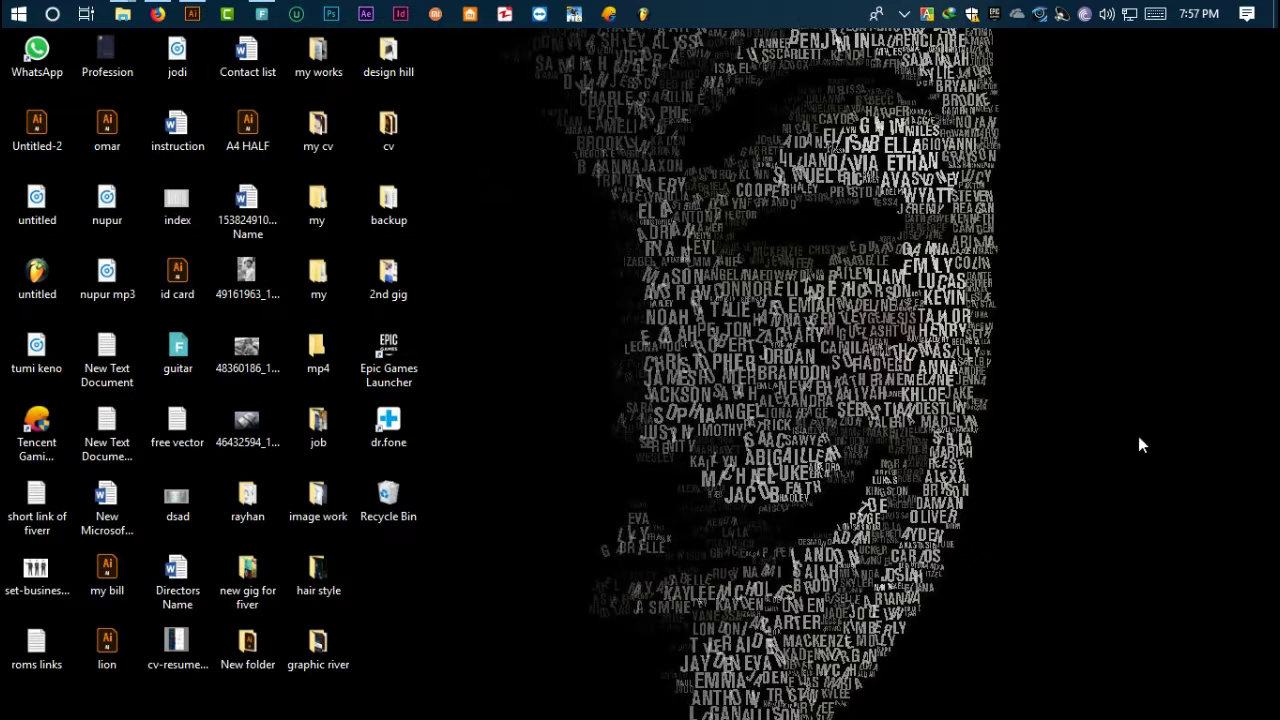
Step: Refresh the desktop, then show the Illustrator protractor ruler card and ENIGMA structures card together
{"action": "right_click", "coordinate": [474, 174]}
{"action": "left_click", "coordinate": [530, 231]}
{"action": "left_click", "coordinate": [192, 13]}
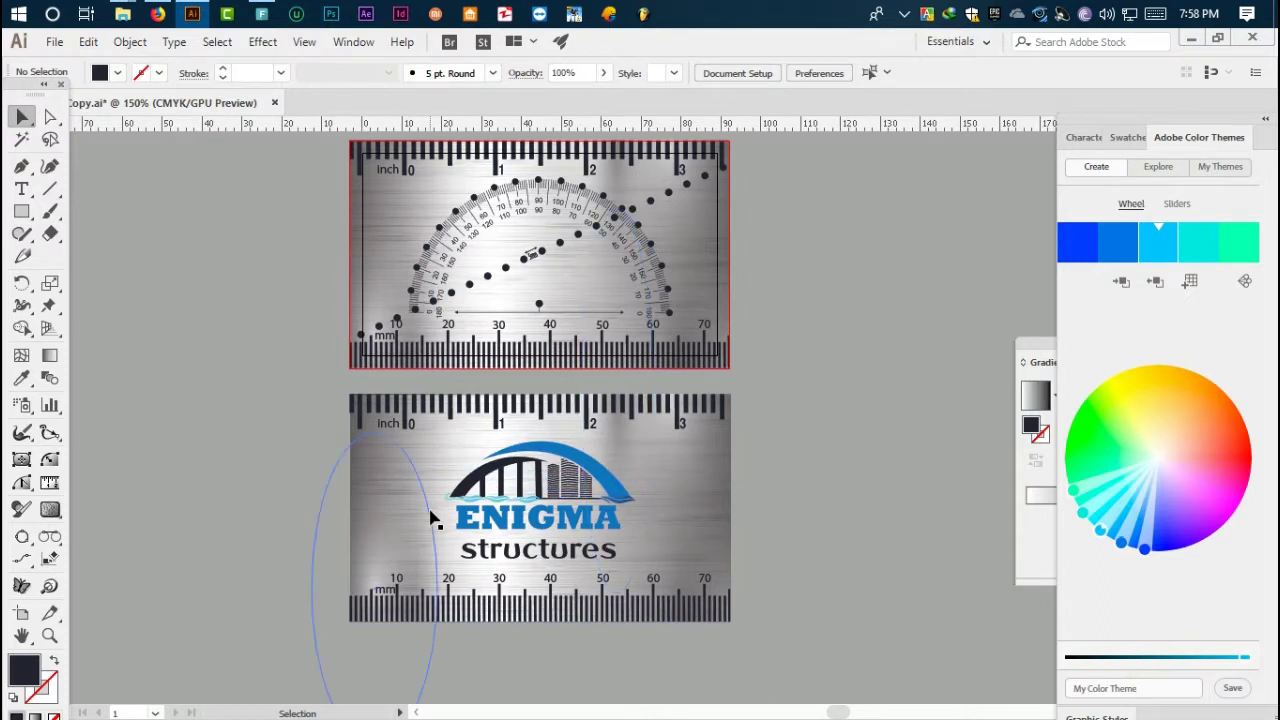
{"action": "scroll", "coordinate": [510, 522], "scroll_direction": "up", "scroll_amount": 1}
{"action": "scroll", "coordinate": [560, 514], "scroll_direction": "up", "scroll_amount": 4}
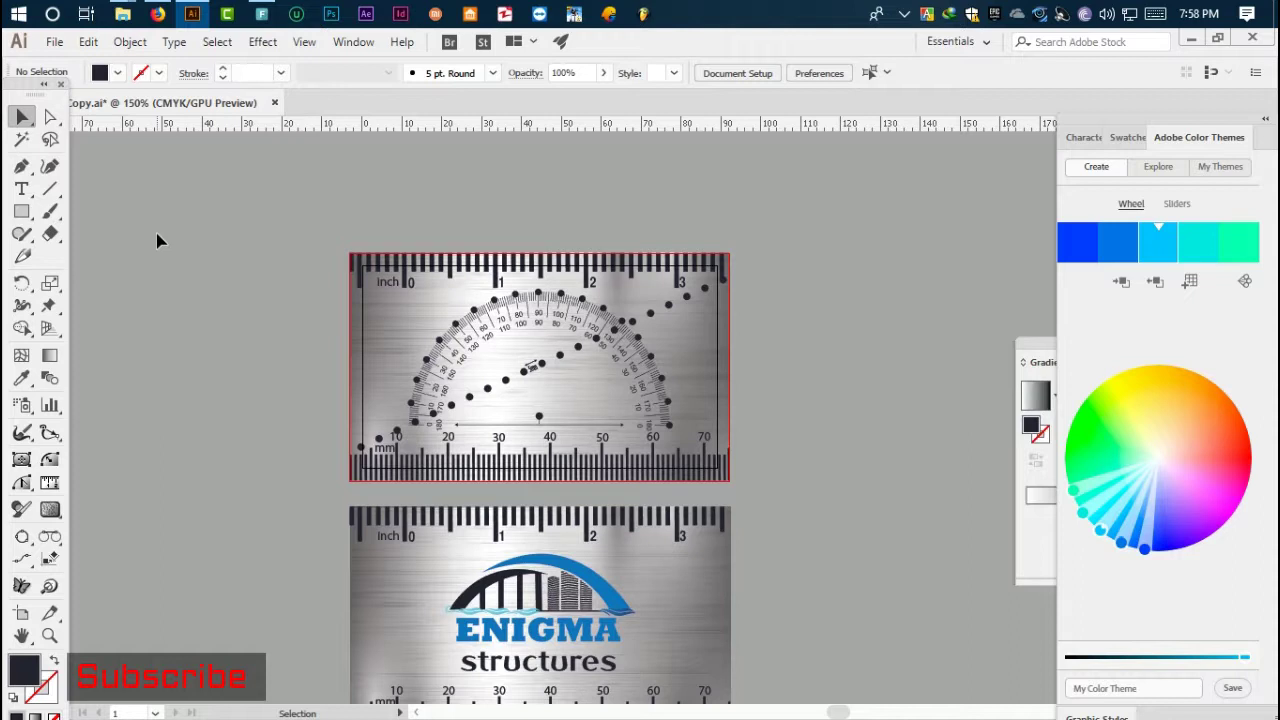
{"action": "scroll", "coordinate": [157, 258], "scroll_direction": "up", "scroll_amount": 1}
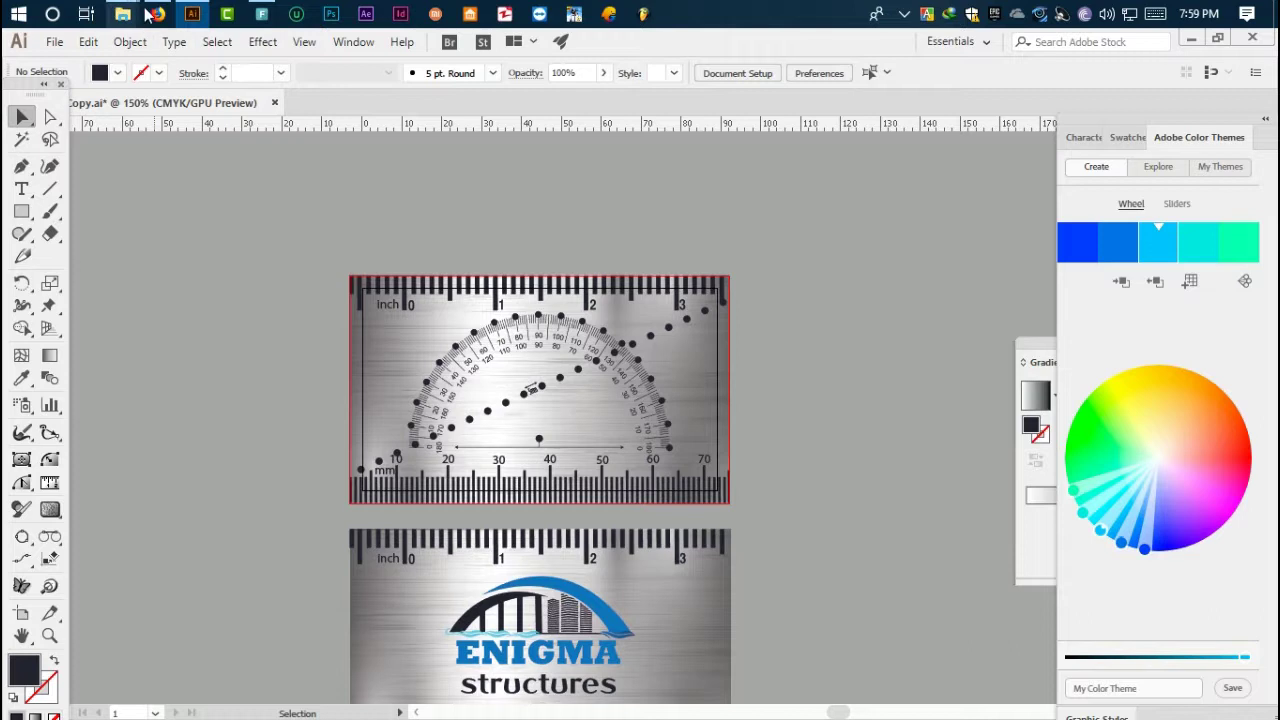
{"action": "mouse_move", "coordinate": [122, 14]}
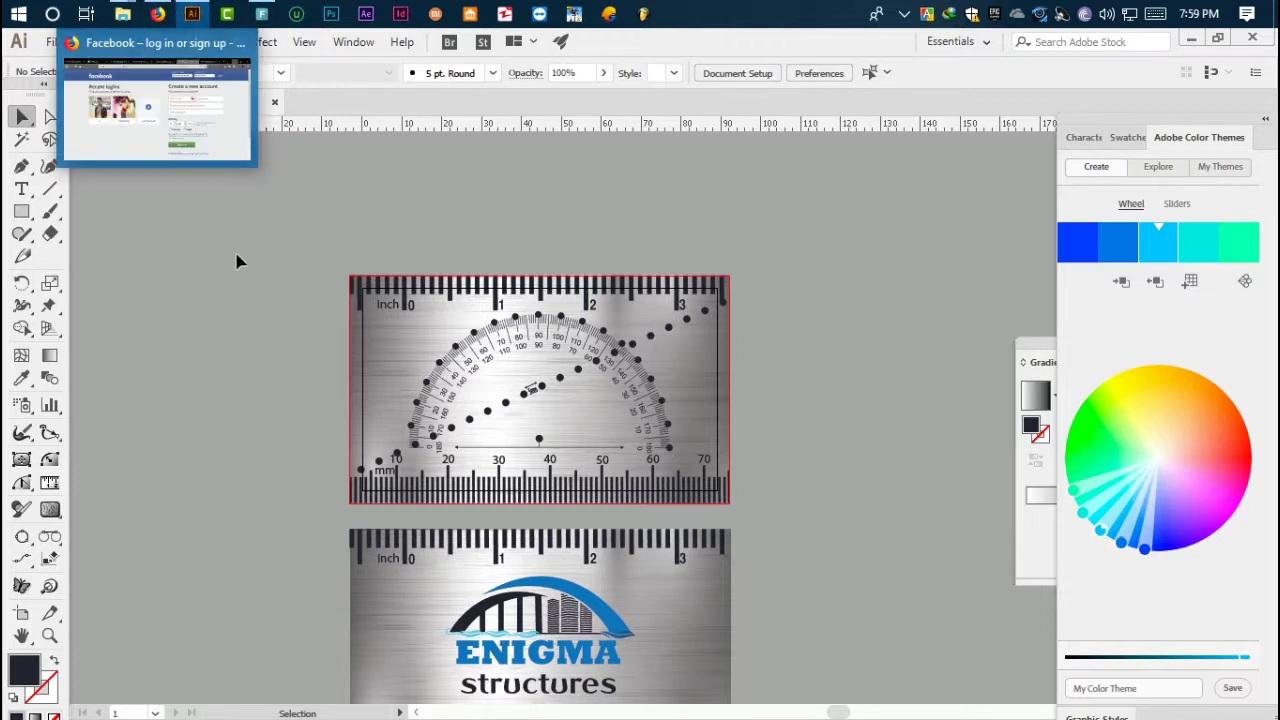
{"action": "left_click", "coordinate": [237, 260]}
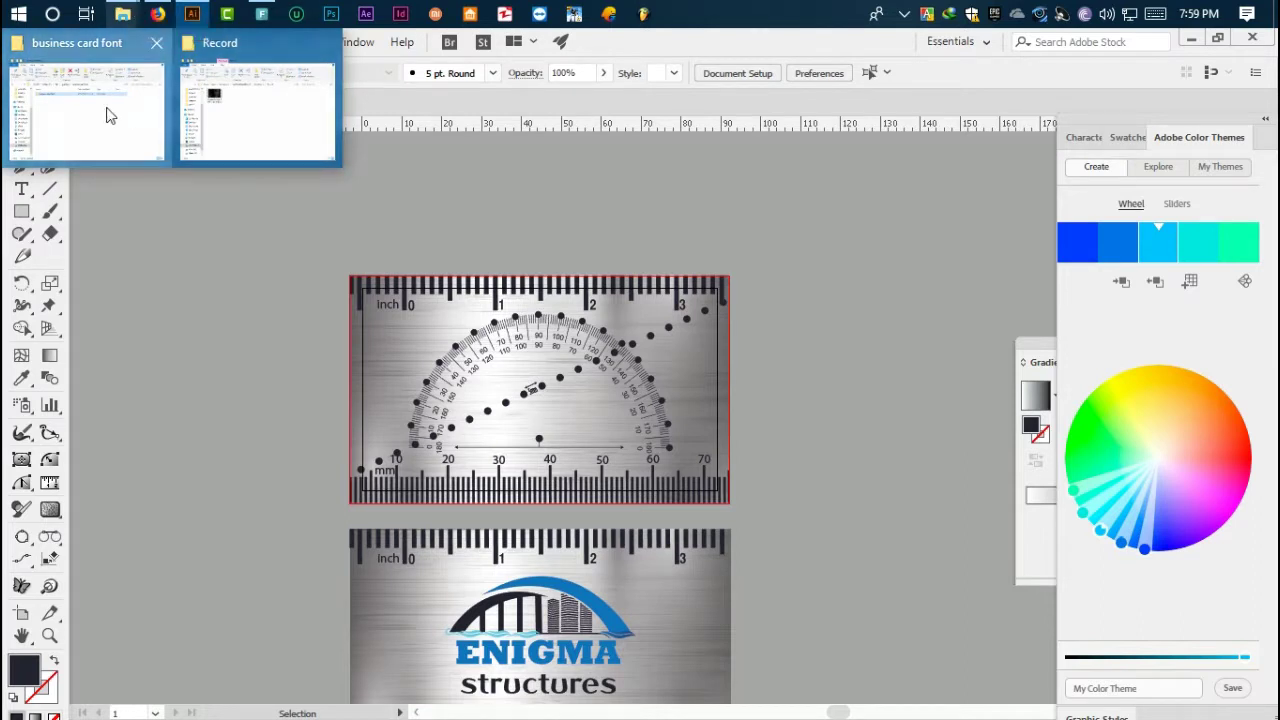
Step: Navigate into the inner business card font folder holding the twelve font archives
{"action": "left_click", "coordinate": [108, 114]}
{"action": "left_click", "coordinate": [362, 182]}
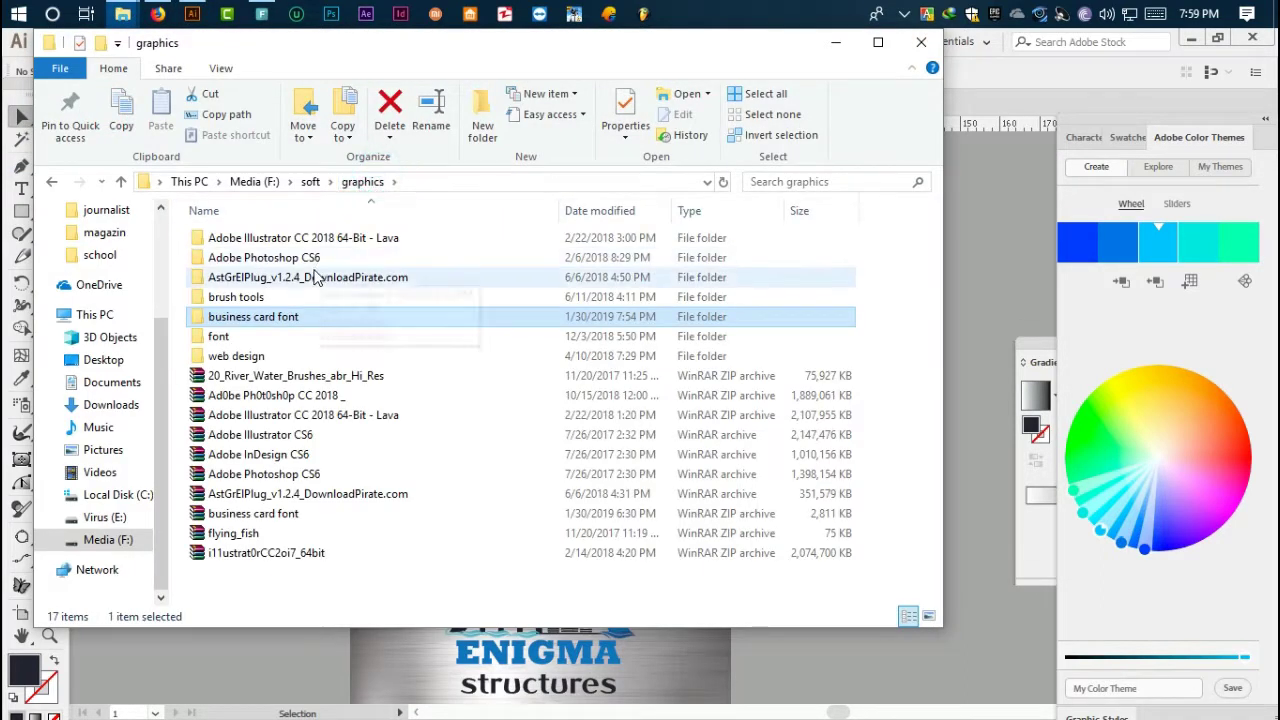
{"action": "left_click", "coordinate": [256, 515]}
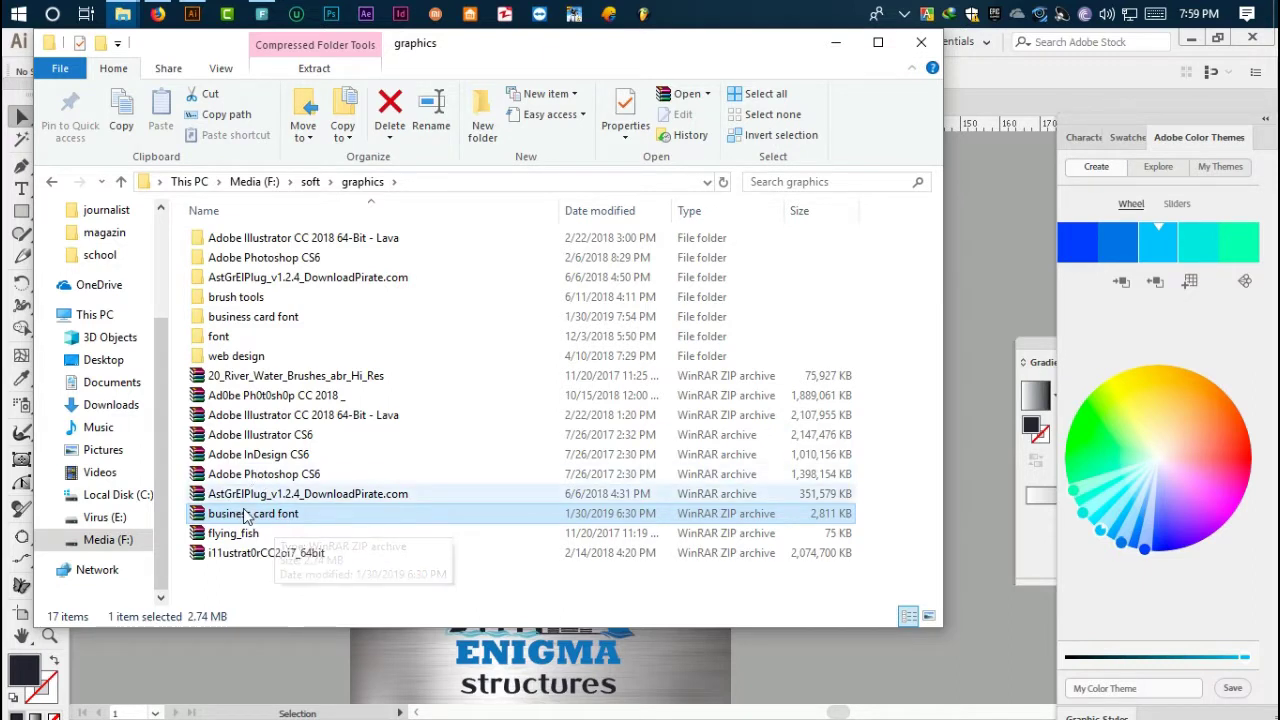
{"action": "right_click", "coordinate": [268, 515]}
{"action": "mouse_move", "coordinate": [312, 226]}
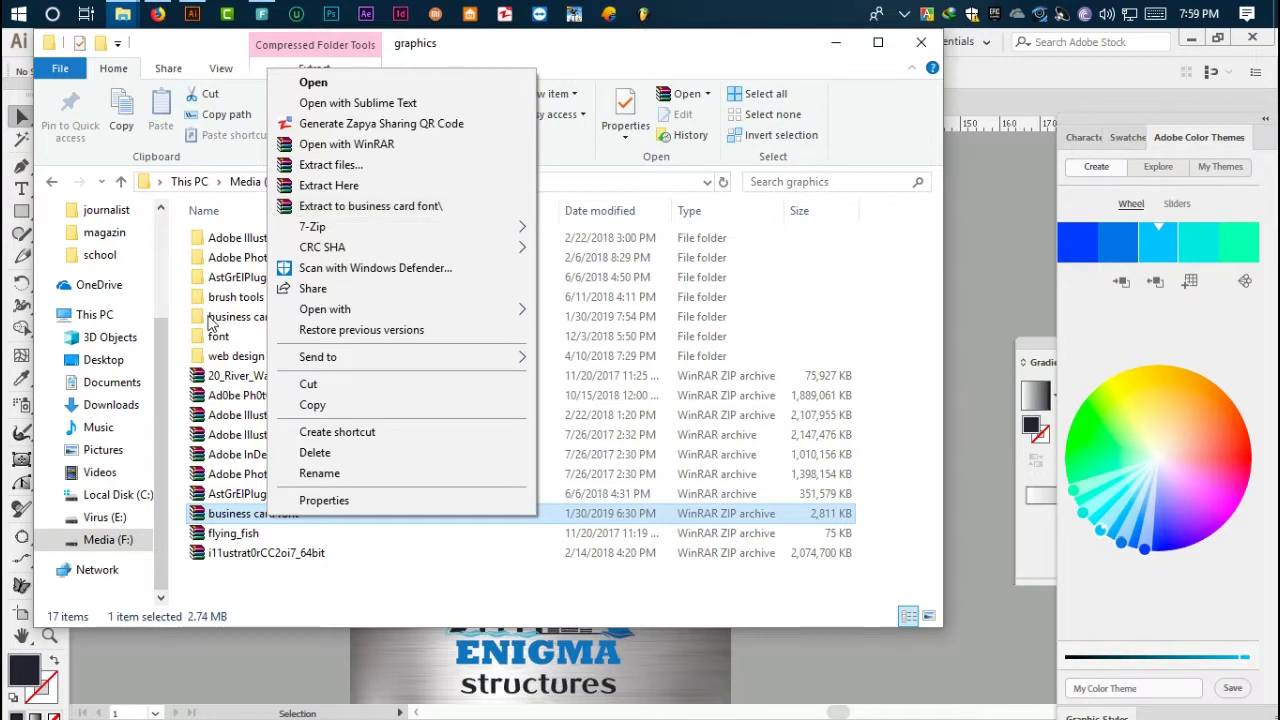
{"action": "left_click", "coordinate": [240, 335]}
{"action": "double_click", "coordinate": [245, 316]}
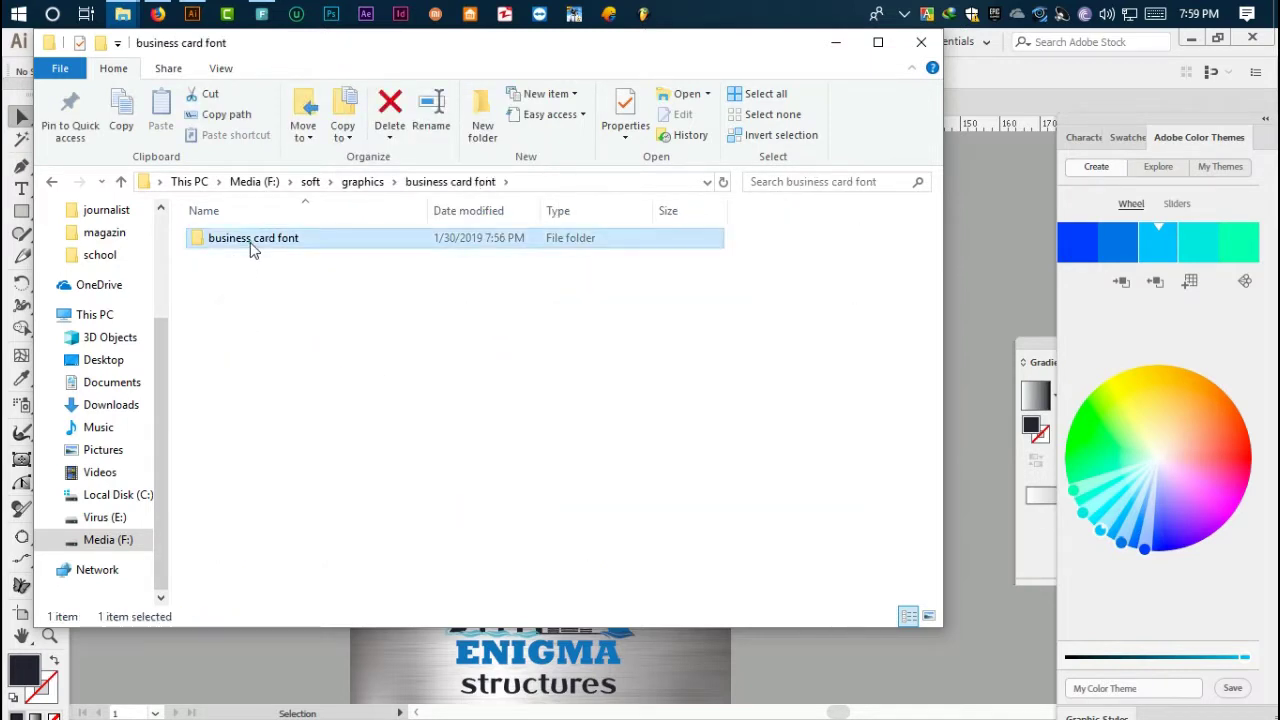
{"action": "double_click", "coordinate": [250, 242]}
Step: Extract the skarpa ZIP archive into its own skarpa folder
{"action": "left_click_drag", "start_coordinate": [249, 517], "coordinate": [210, 285]}
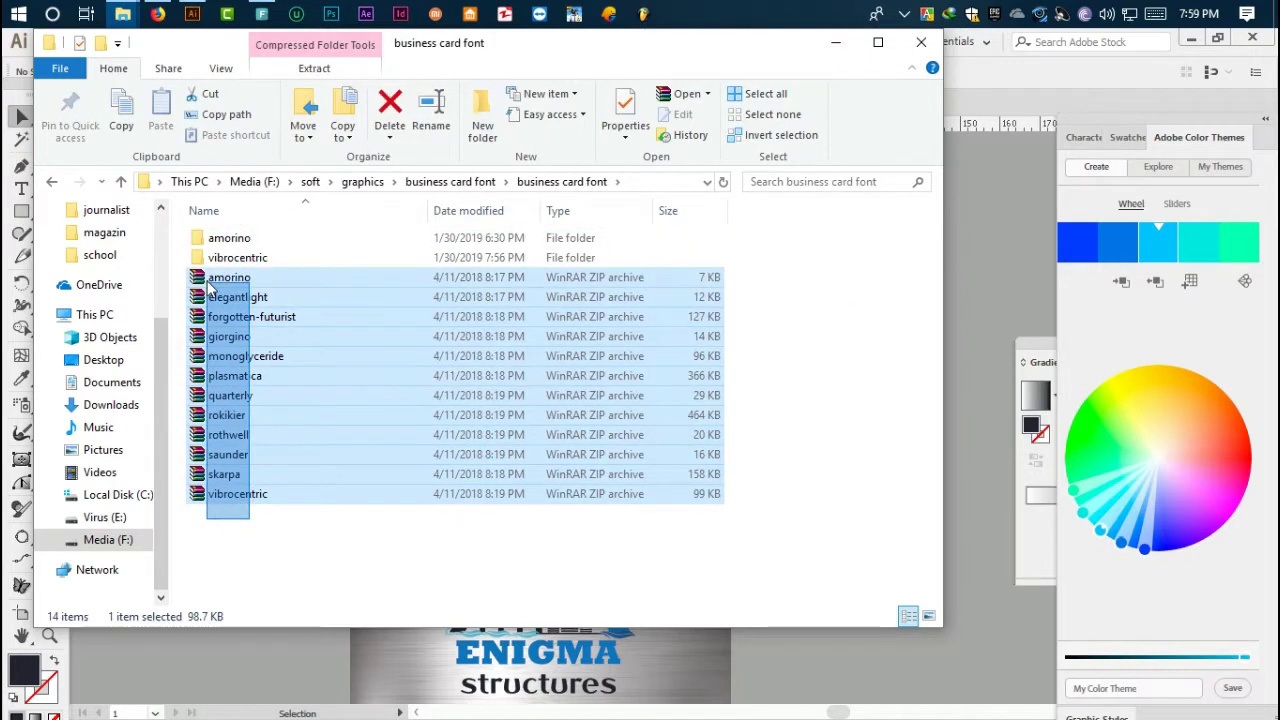
{"action": "left_click", "coordinate": [252, 528]}
{"action": "left_click", "coordinate": [223, 548]}
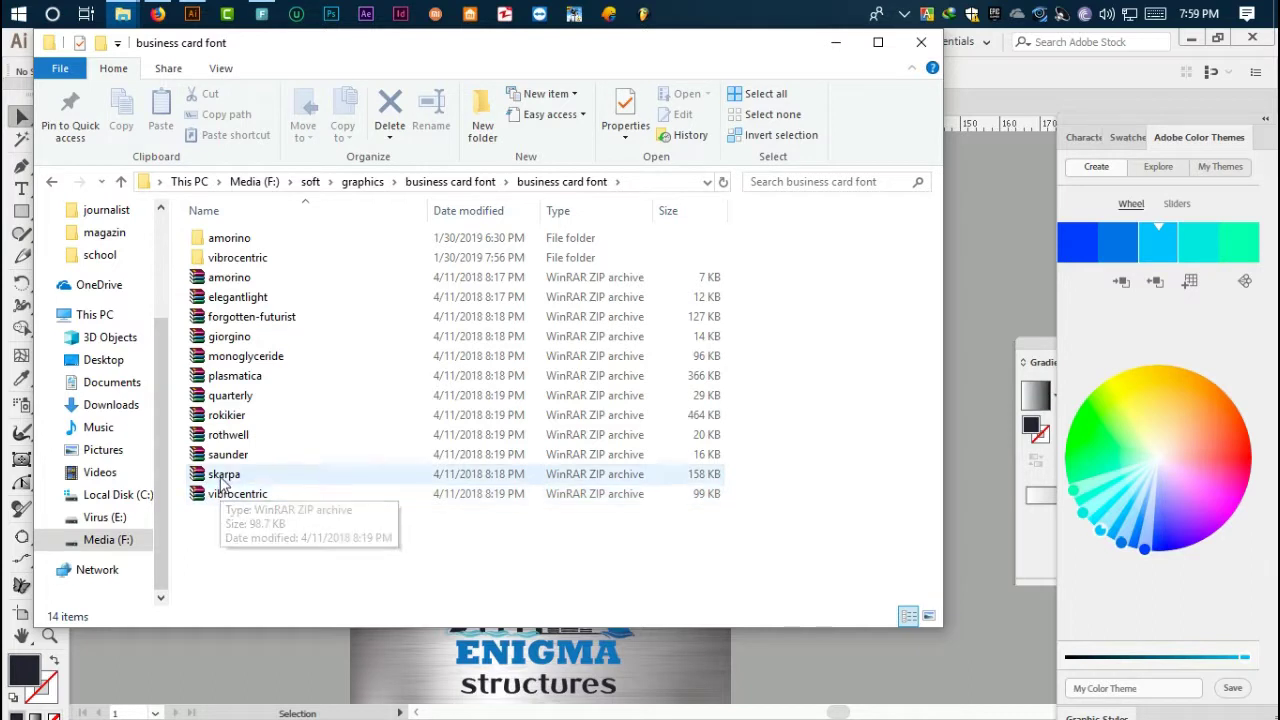
{"action": "right_click", "coordinate": [222, 475]}
{"action": "left_click", "coordinate": [305, 166]}
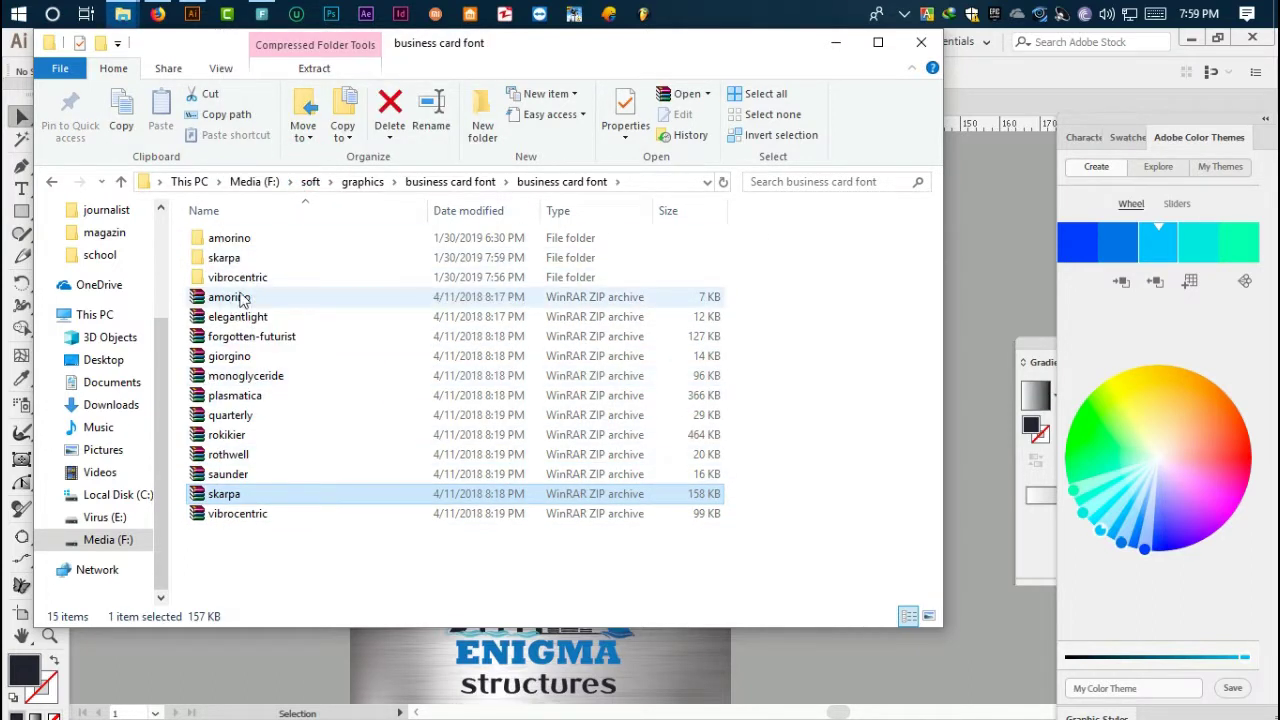
Step: Open the vibrocentric folder and select all four Vibrocentric font files
{"action": "left_click", "coordinate": [236, 278]}
{"action": "double_click", "coordinate": [236, 278]}
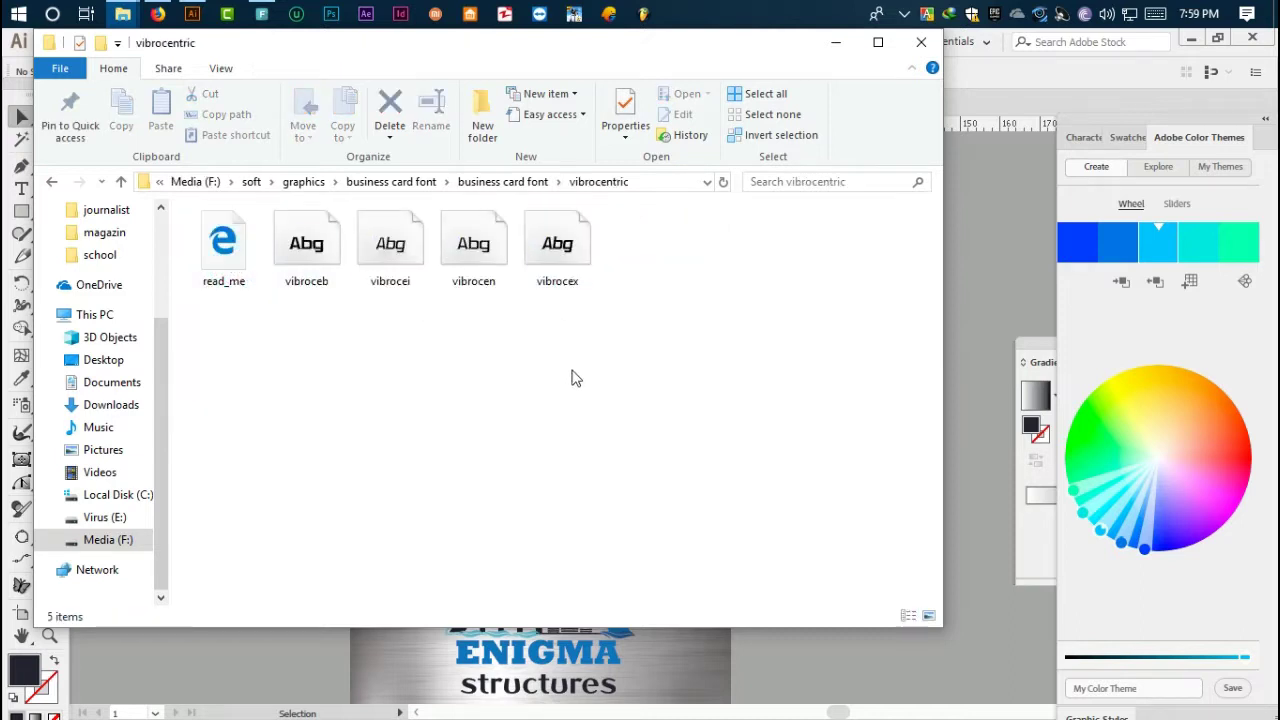
{"action": "left_click_drag", "start_coordinate": [618, 355], "coordinate": [293, 252]}
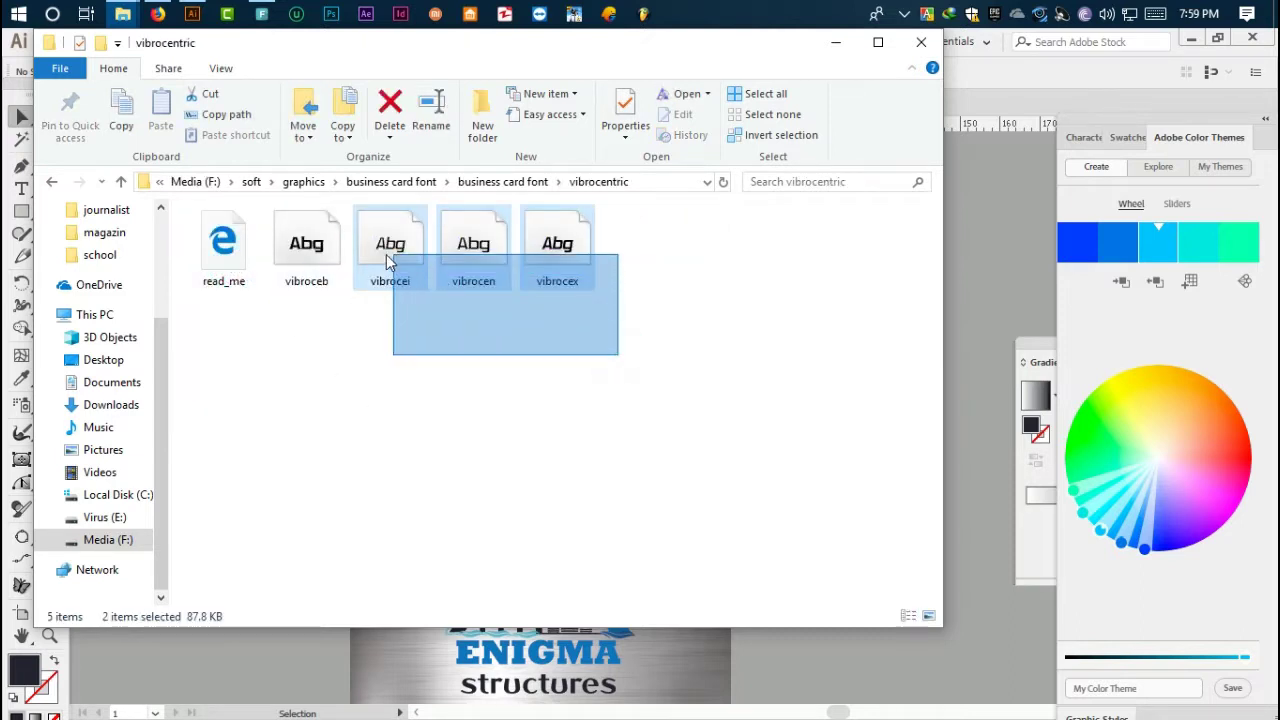
{"action": "left_click_drag", "start_coordinate": [655, 371], "coordinate": [307, 254]}
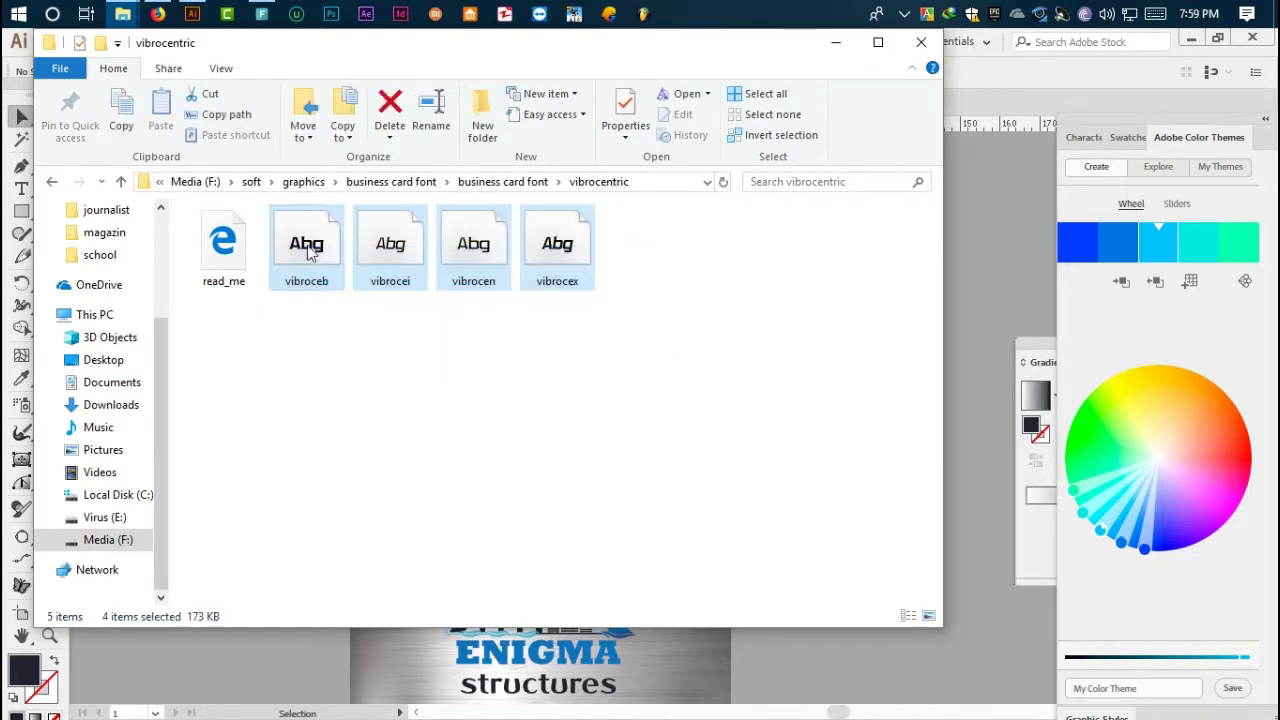
{"action": "left_click", "coordinate": [574, 443]}
{"action": "left_click_drag", "start_coordinate": [624, 359], "coordinate": [322, 260]}
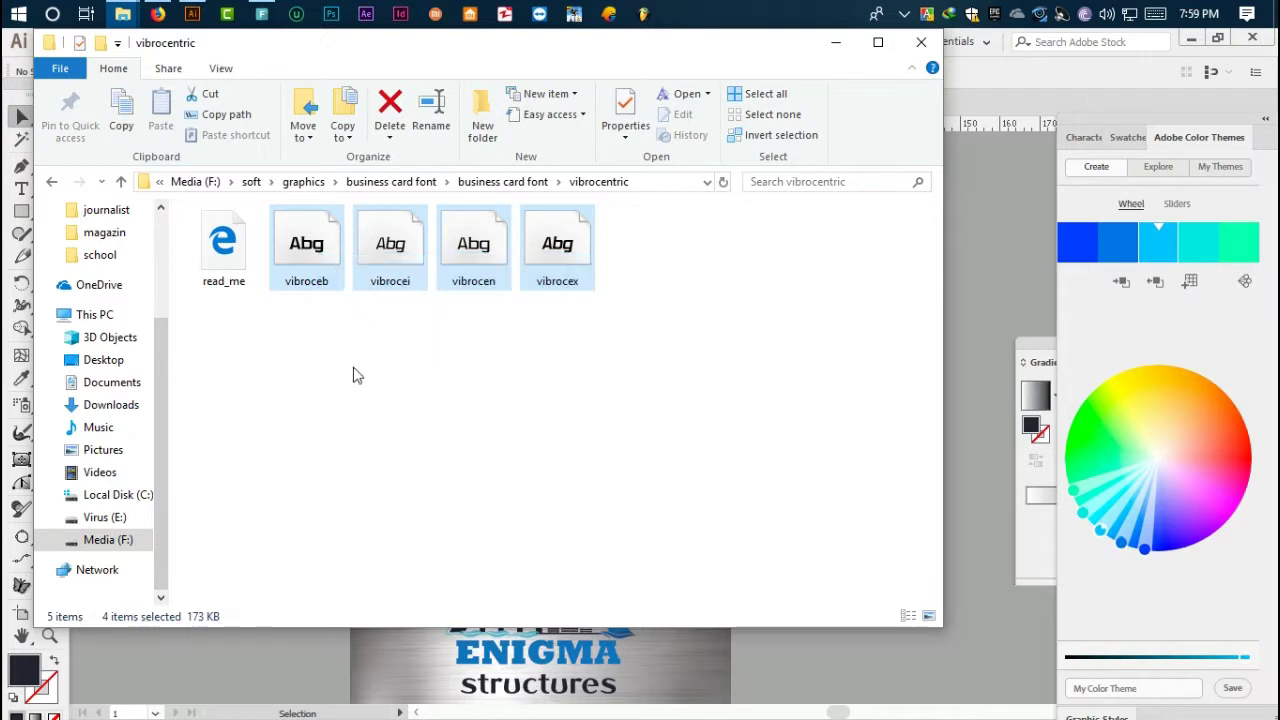
Step: Install the selected fonts, replacing existing versions for all current items
{"action": "right_click", "coordinate": [314, 247]}
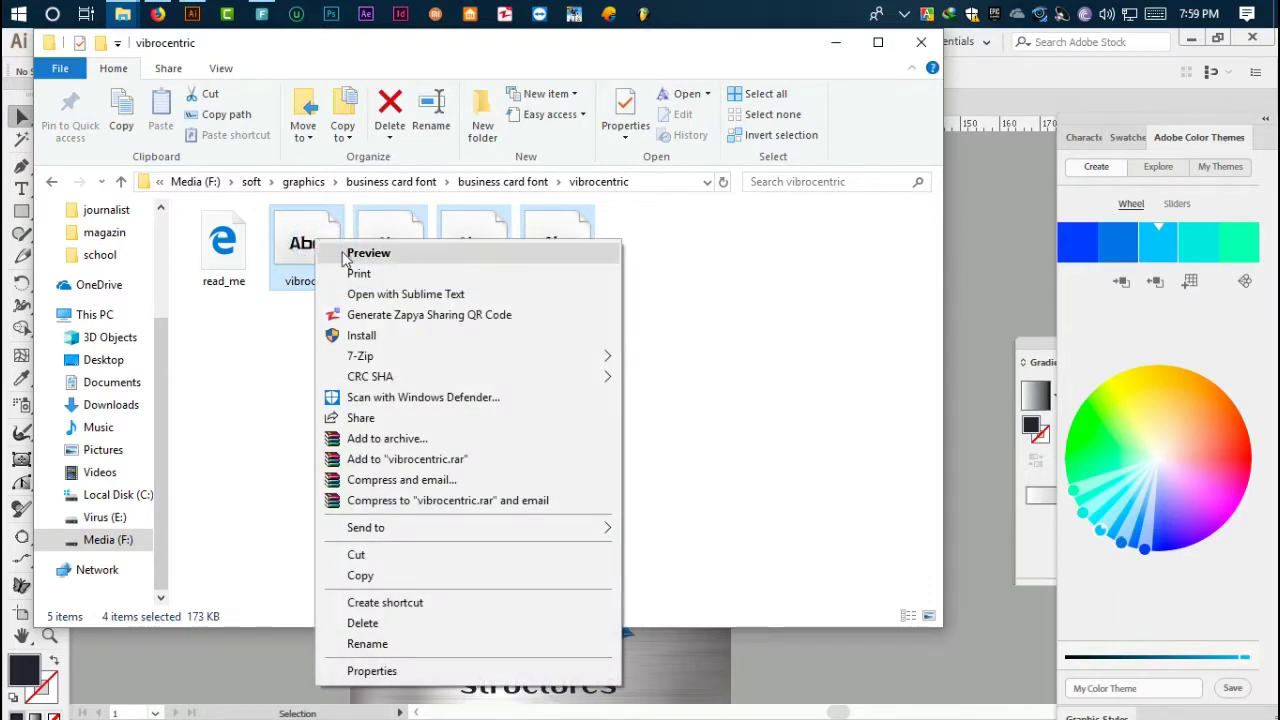
{"action": "left_click", "coordinate": [362, 336]}
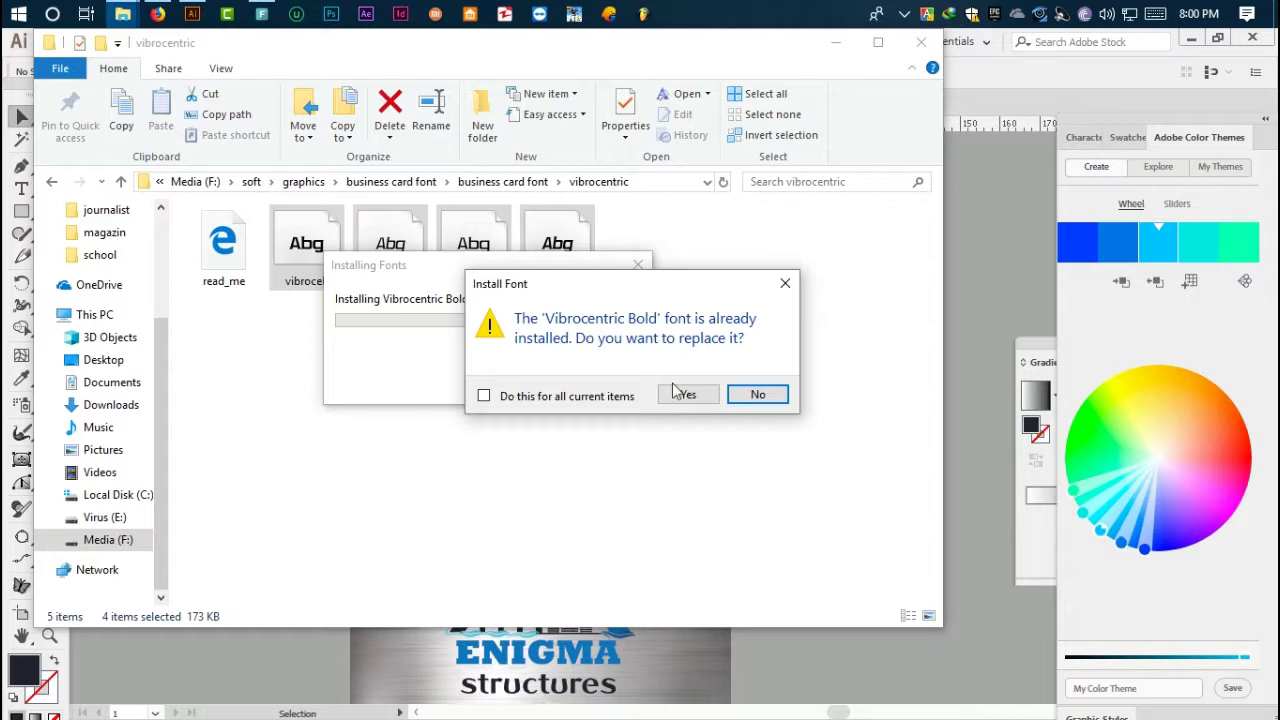
{"action": "left_click", "coordinate": [545, 398]}
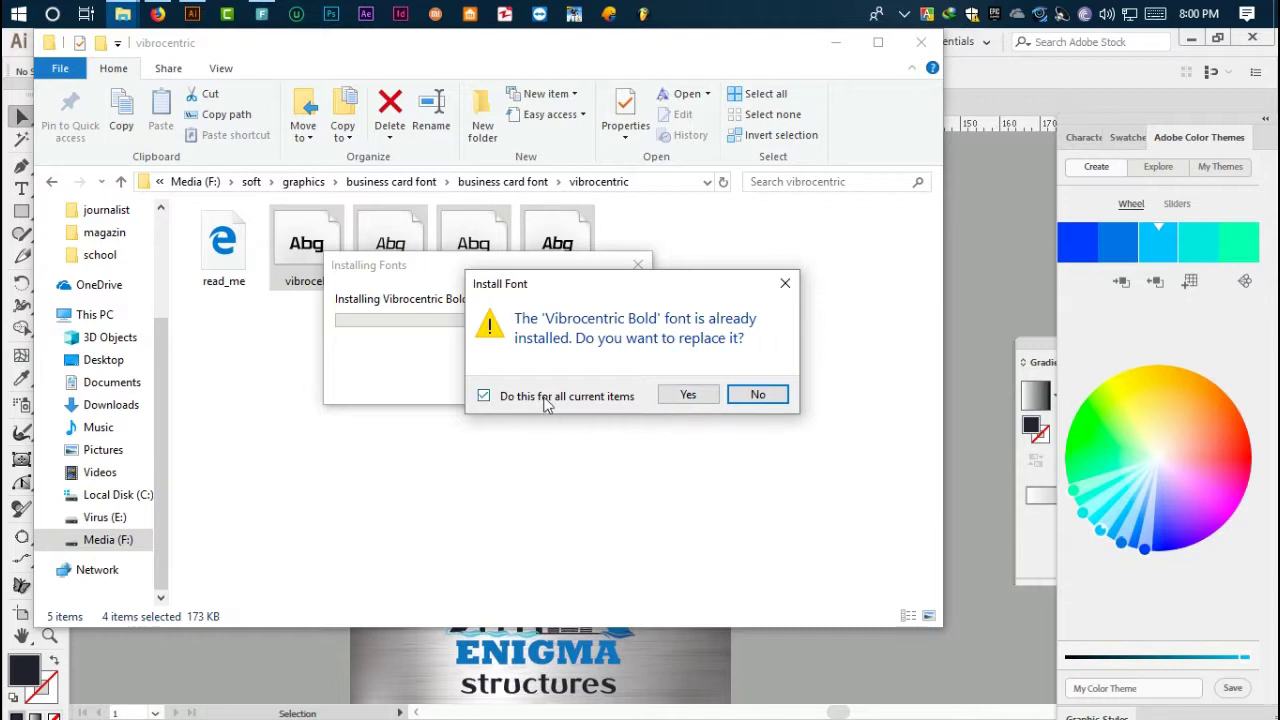
{"action": "left_click", "coordinate": [688, 394]}
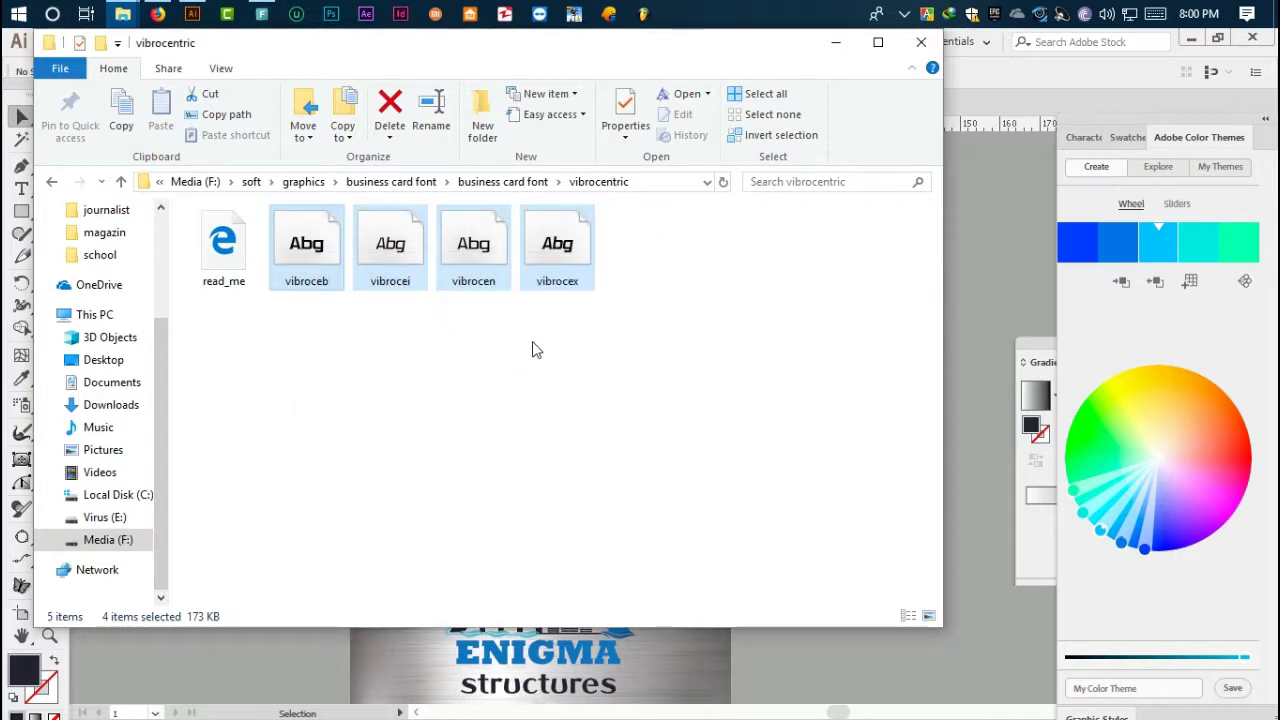
Step: Close 'final card - Copy' unsaved and minimize Firefox to reveal the vibrocentric folder
{"action": "left_click", "coordinate": [192, 13]}
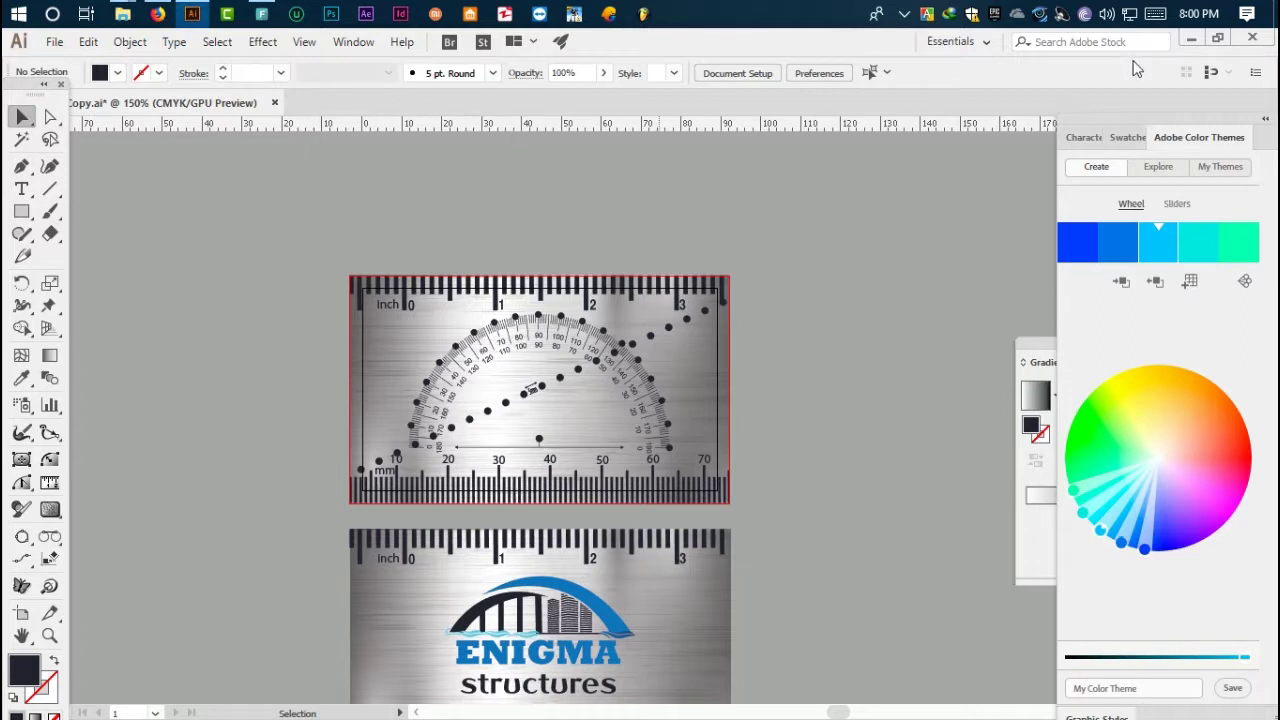
{"action": "left_click", "coordinate": [1250, 37]}
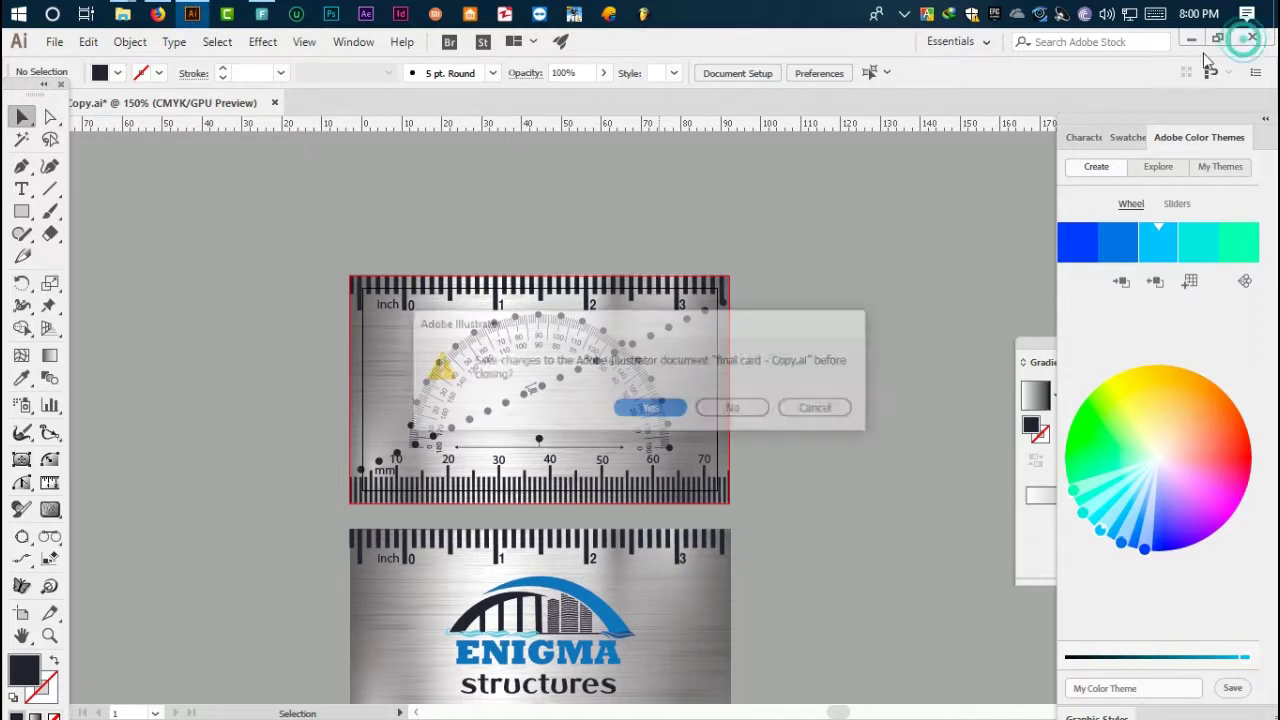
{"action": "left_click", "coordinate": [729, 408]}
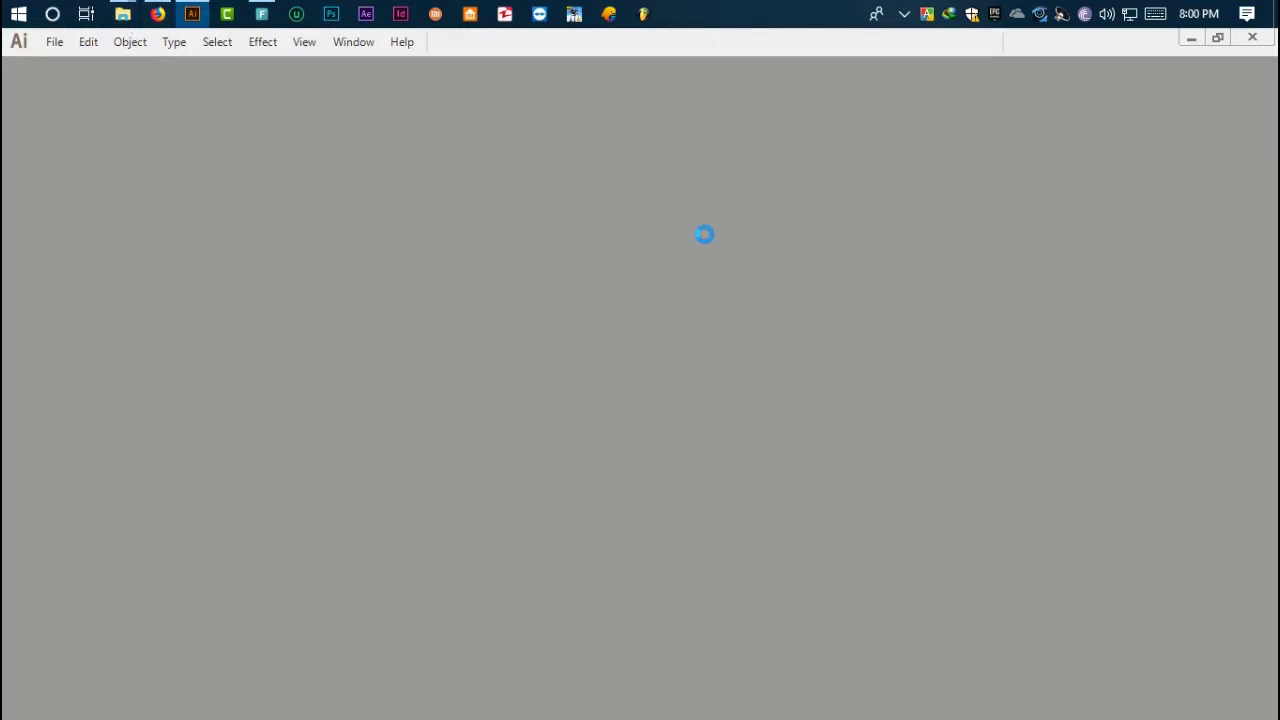
{"action": "left_click", "coordinate": [158, 13]}
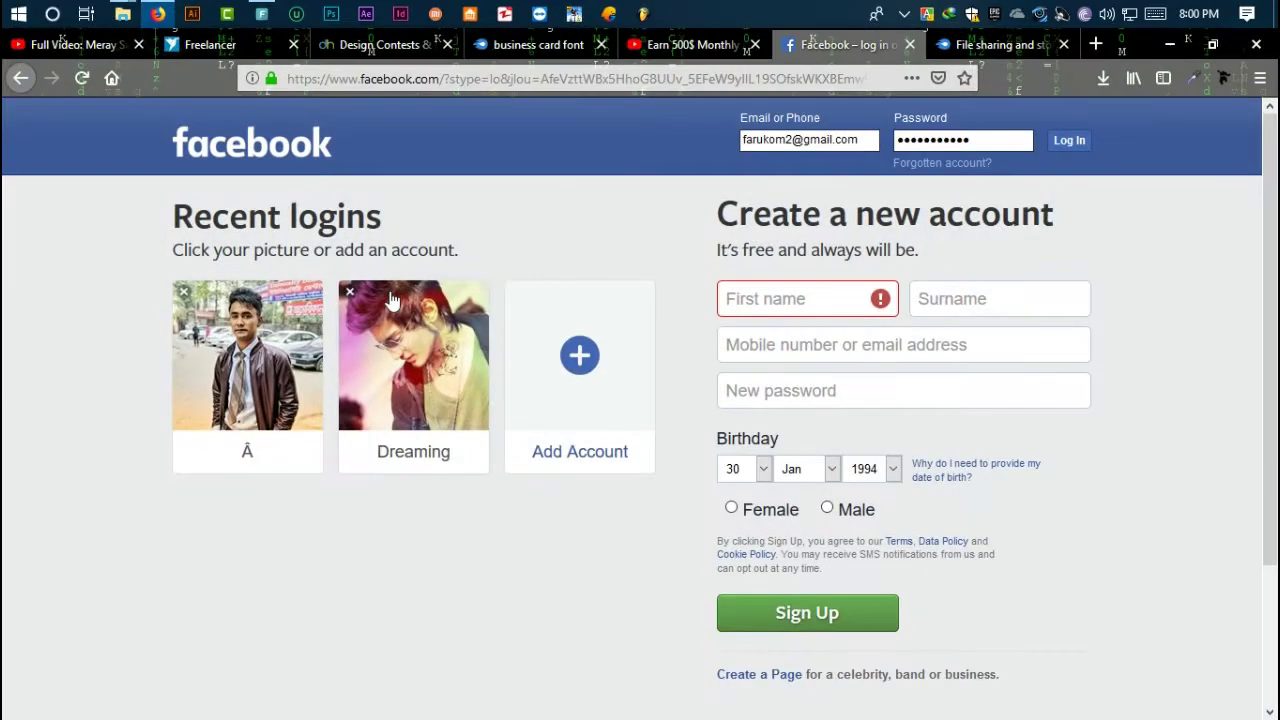
{"action": "left_click", "coordinate": [1170, 44]}
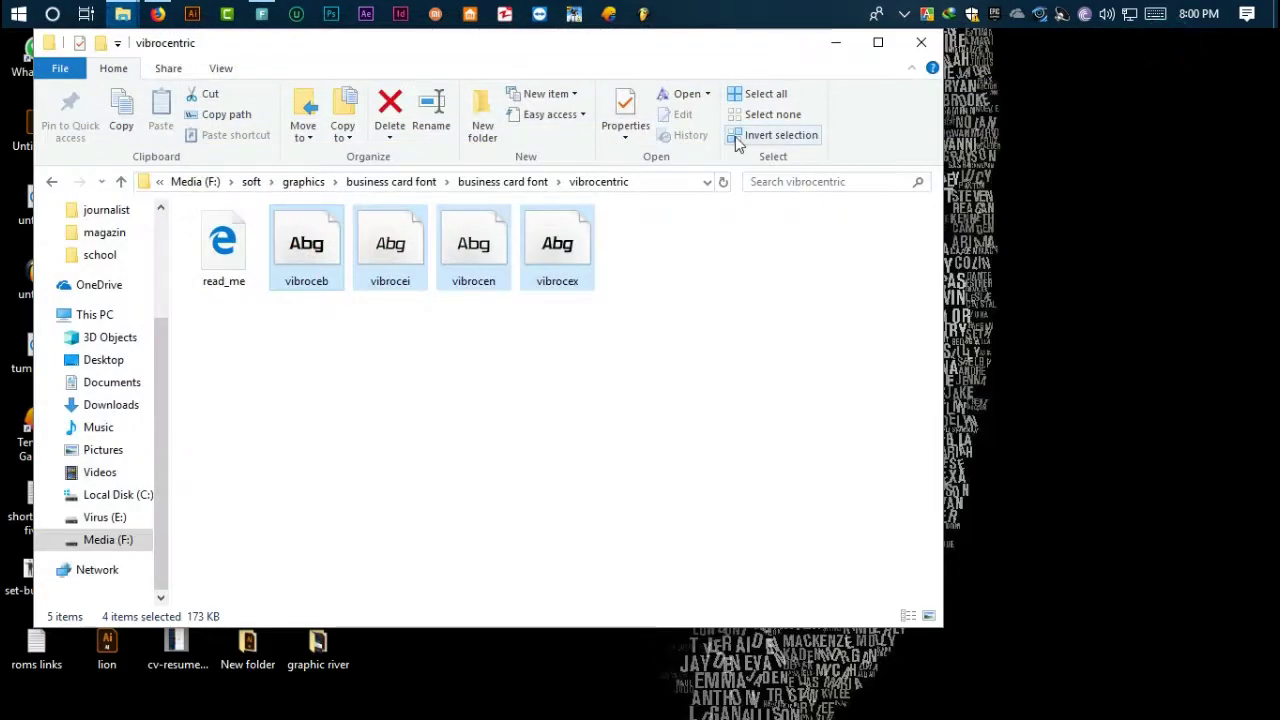
{"action": "left_click", "coordinate": [646, 326]}
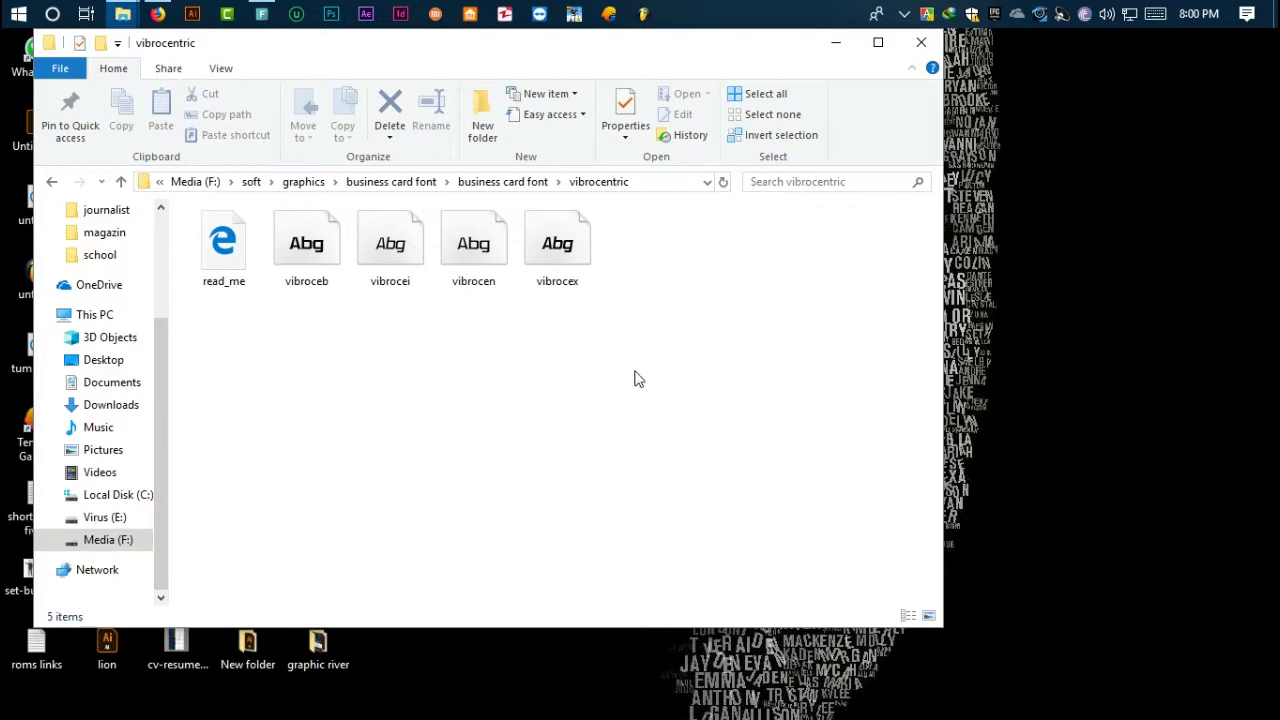
{"action": "right_click", "coordinate": [539, 395]}
{"action": "left_click", "coordinate": [596, 468]}
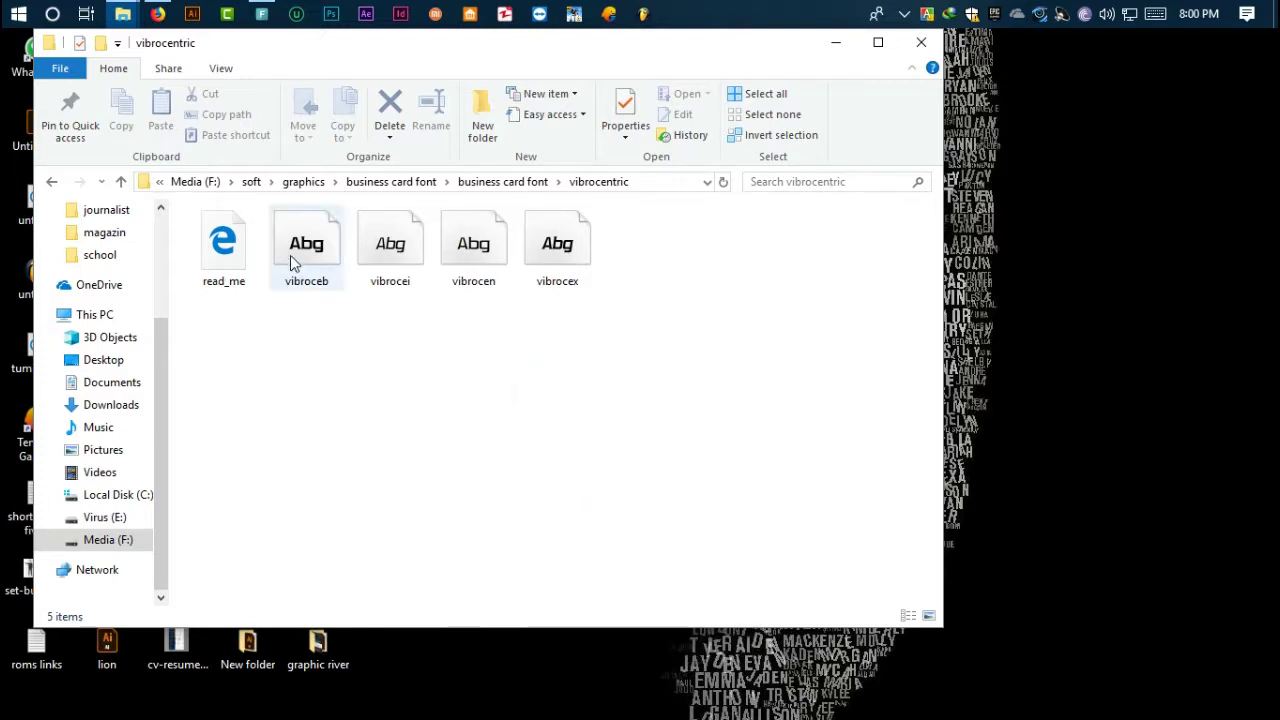
{"action": "left_click", "coordinate": [904, 13]}
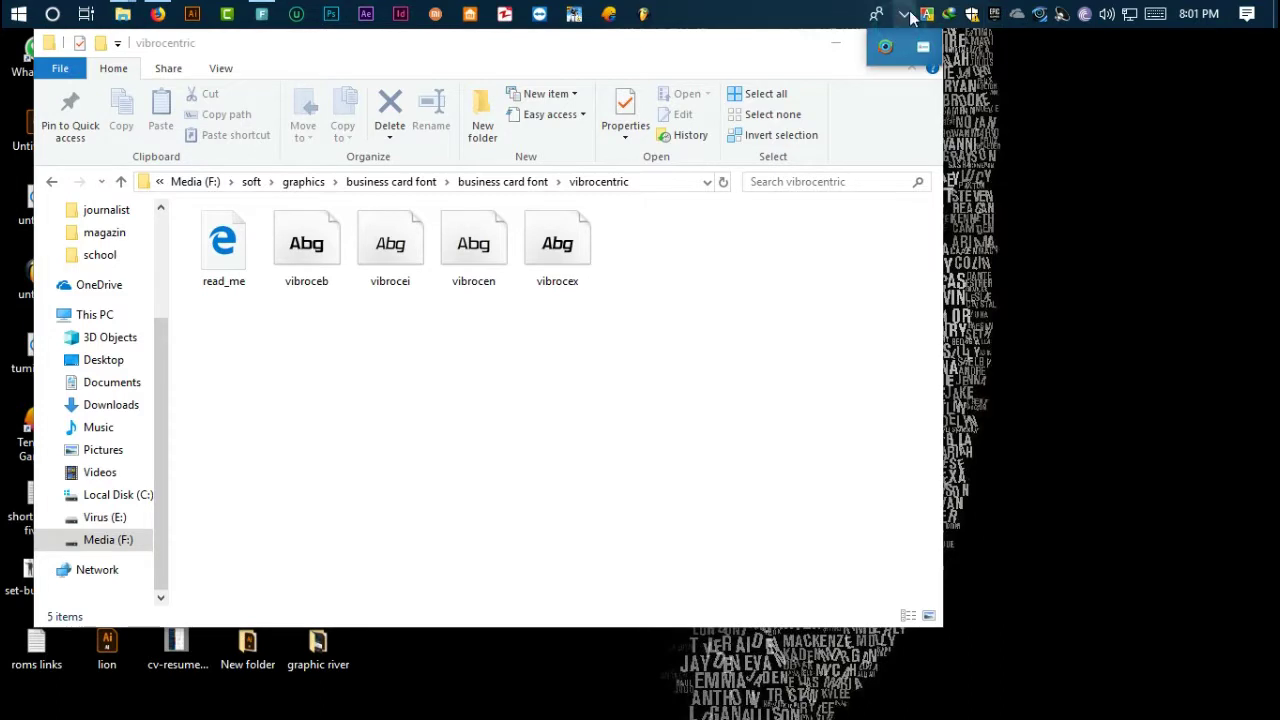
{"action": "right_click", "coordinate": [922, 44]}
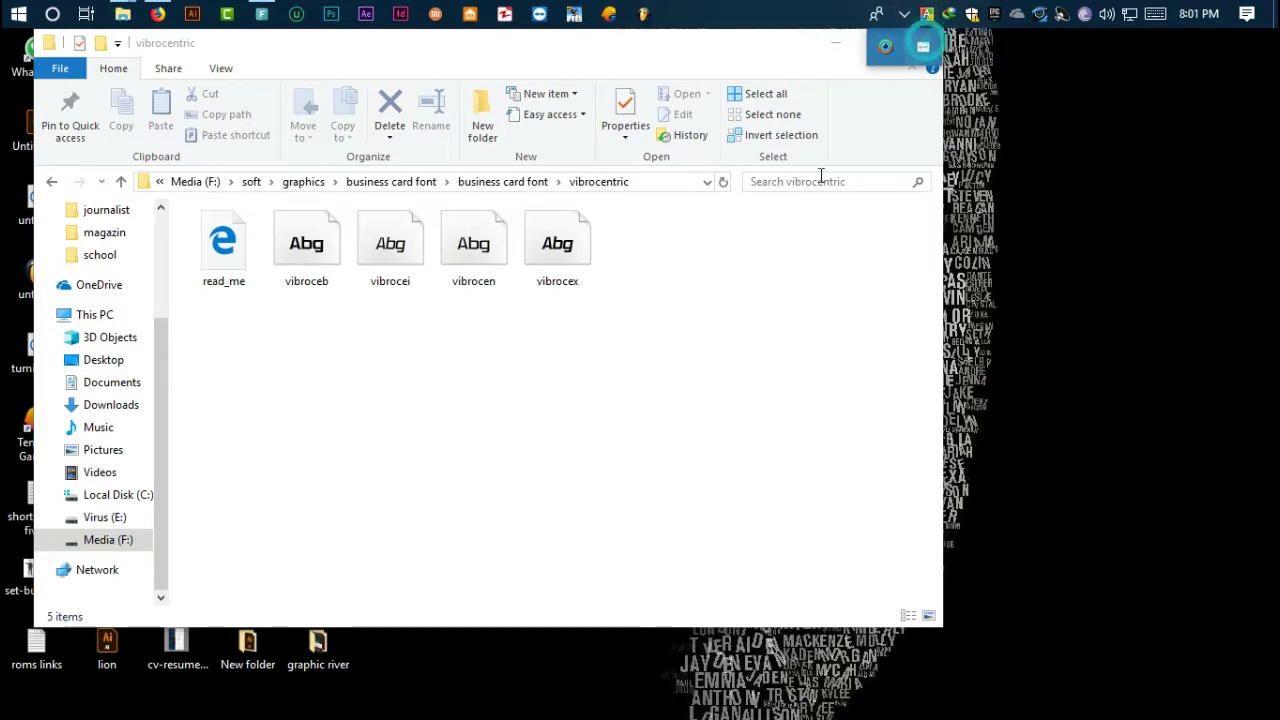